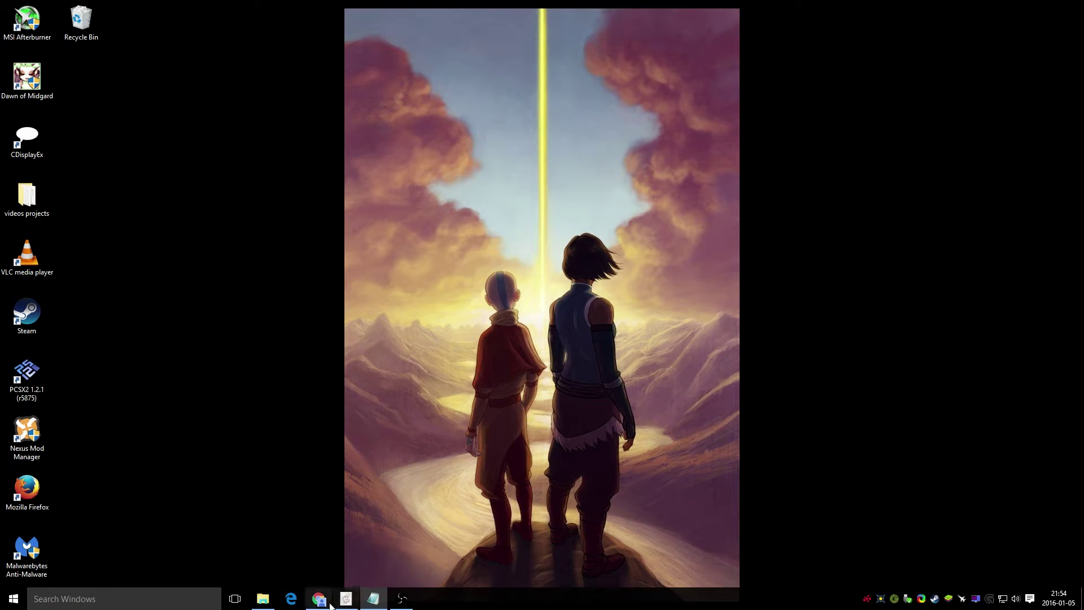
# Switch to Chrome and look over the Reddit tutorial on lossless, high framerate game captures and its page address.
pyautogui.moveTo(320, 603)
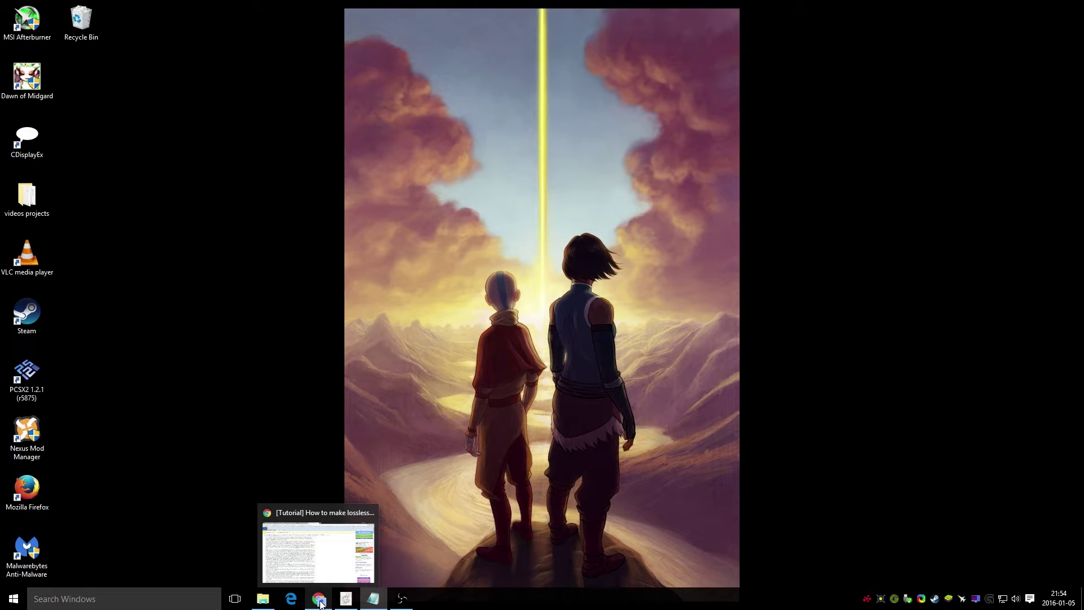
pyautogui.click(320, 603)
pyautogui.scroll(-6, 84, 175)
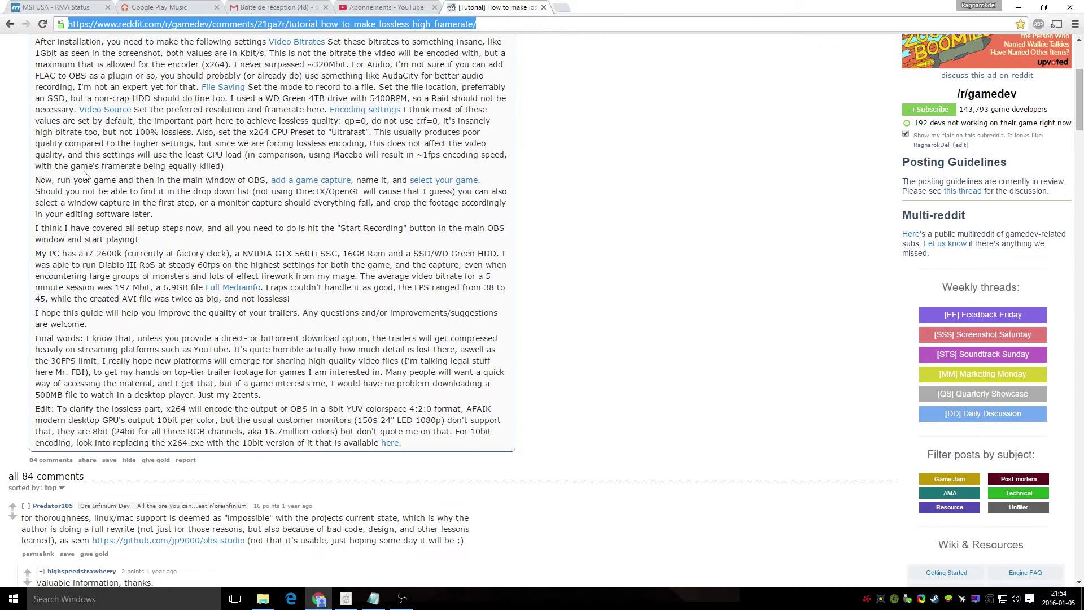
pyautogui.scroll(-4, 85, 175)
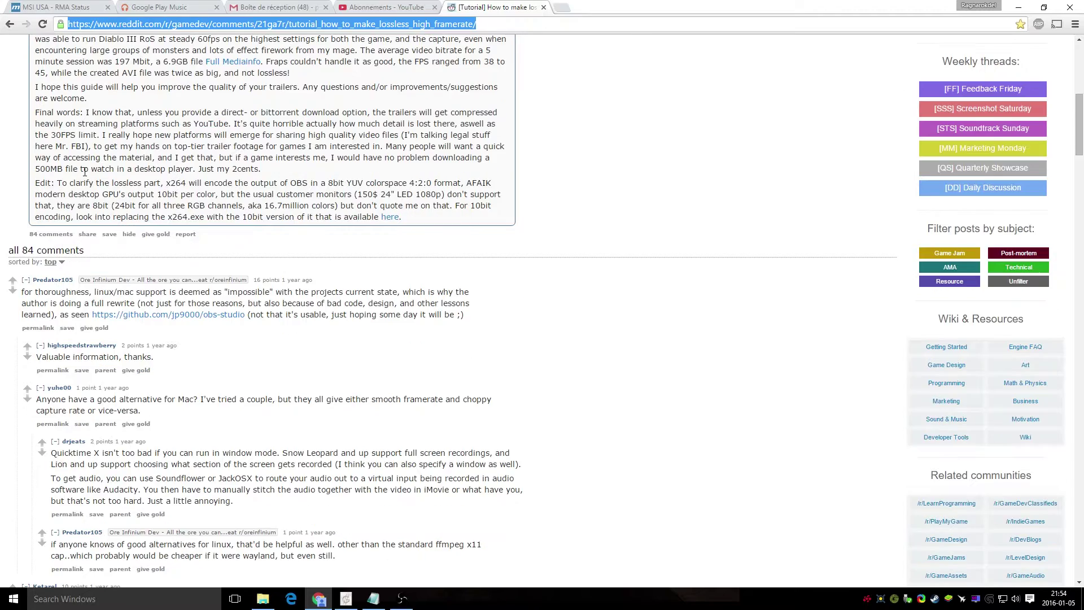
pyautogui.scroll(8, 102, 202)
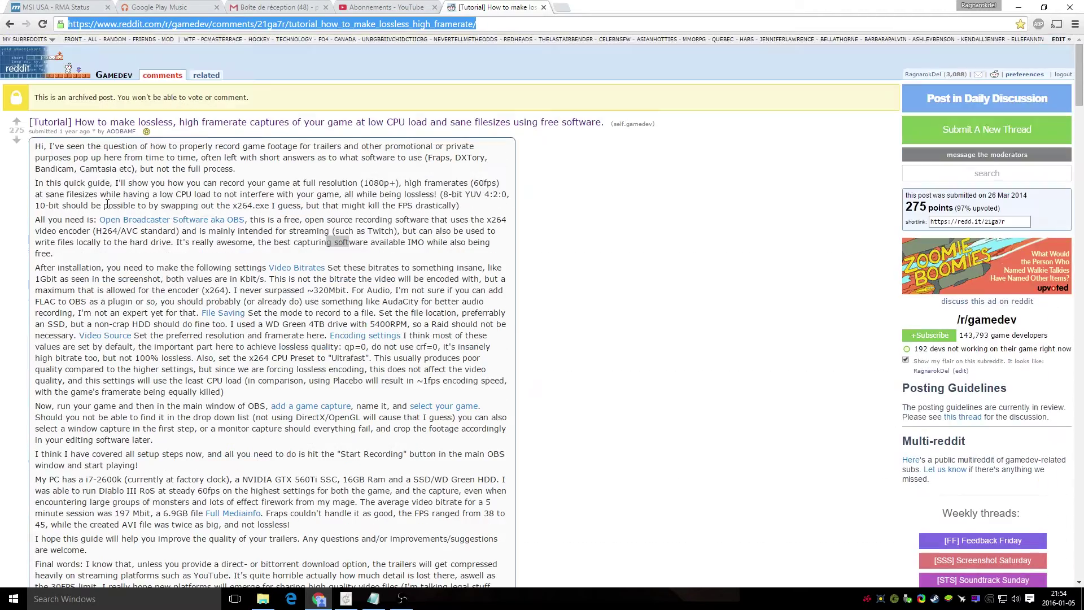
pyautogui.click(316, 25)
pyautogui.hotkey('ctrl', 'a')
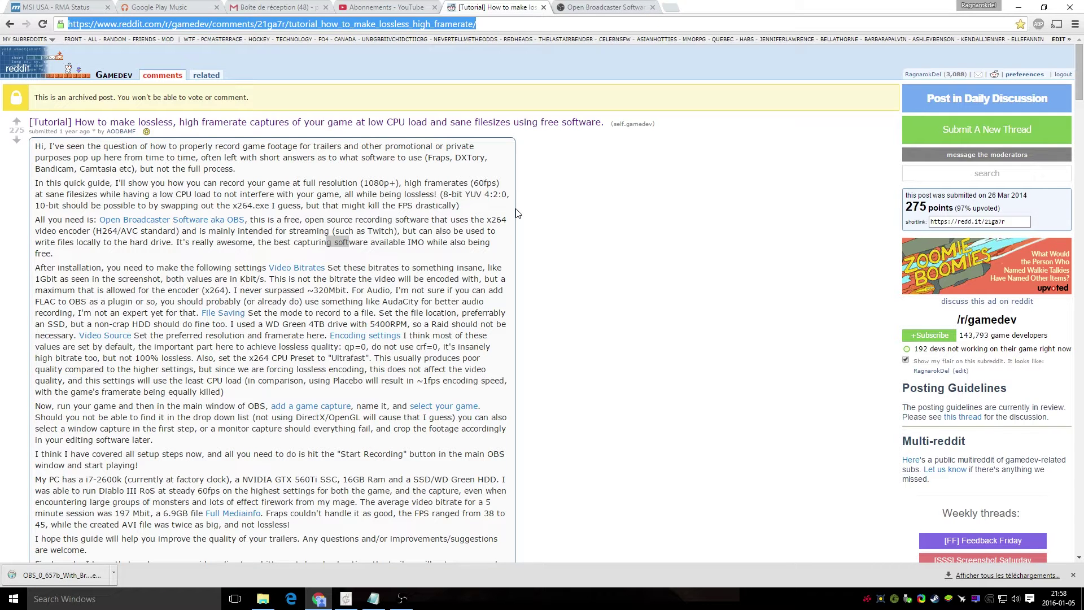
# On the Open Broadcaster Software site, start downloading OBS 0.657 for Windows 7/8/10, and cancel saving the installer.
pyautogui.click(603, 7)
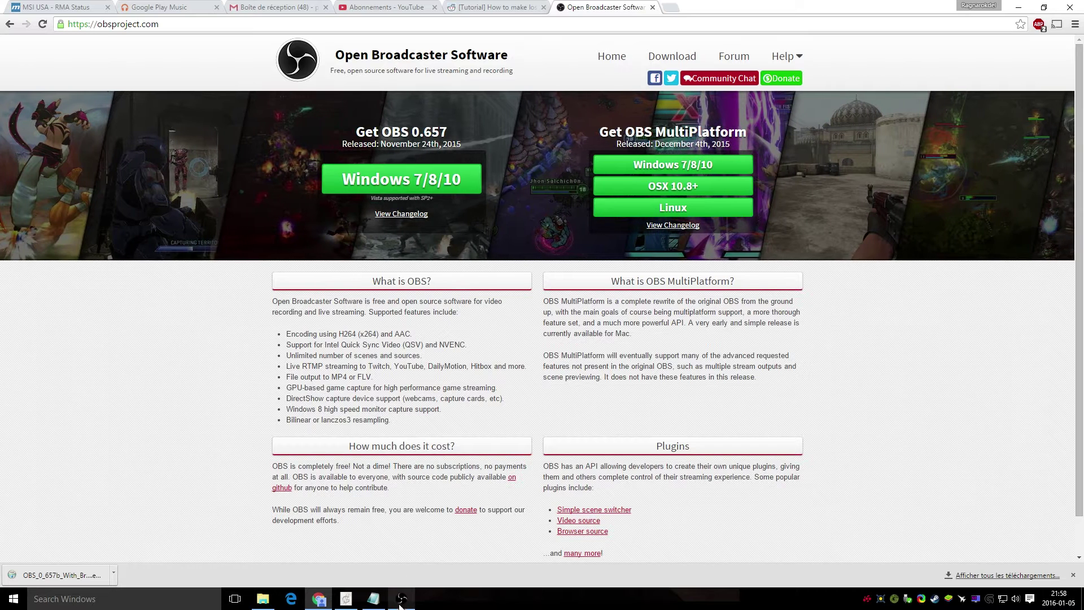
pyautogui.click(446, 190)
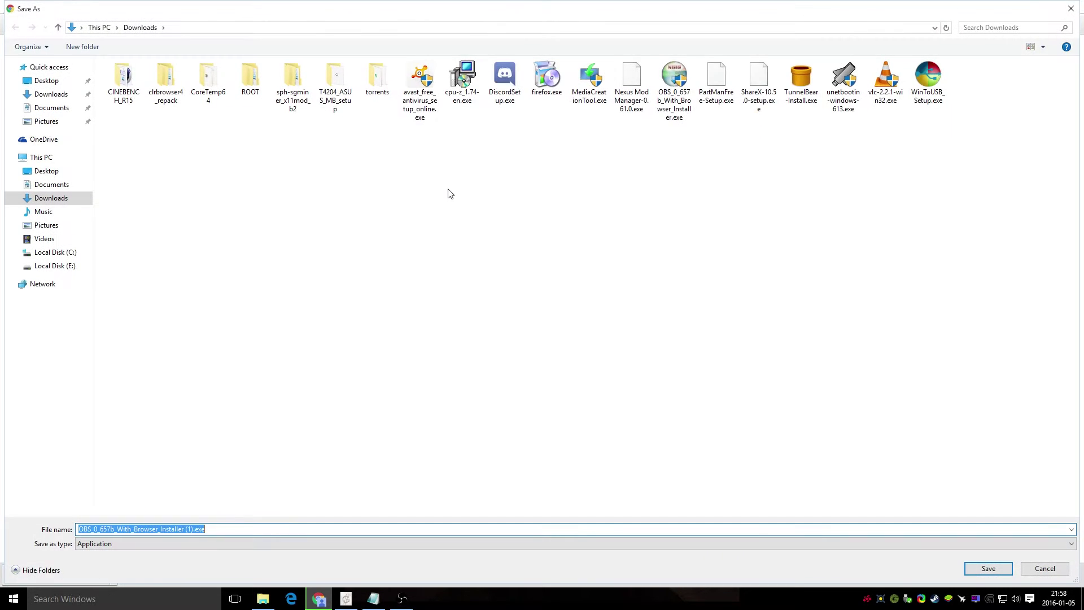
pyautogui.click(1035, 572)
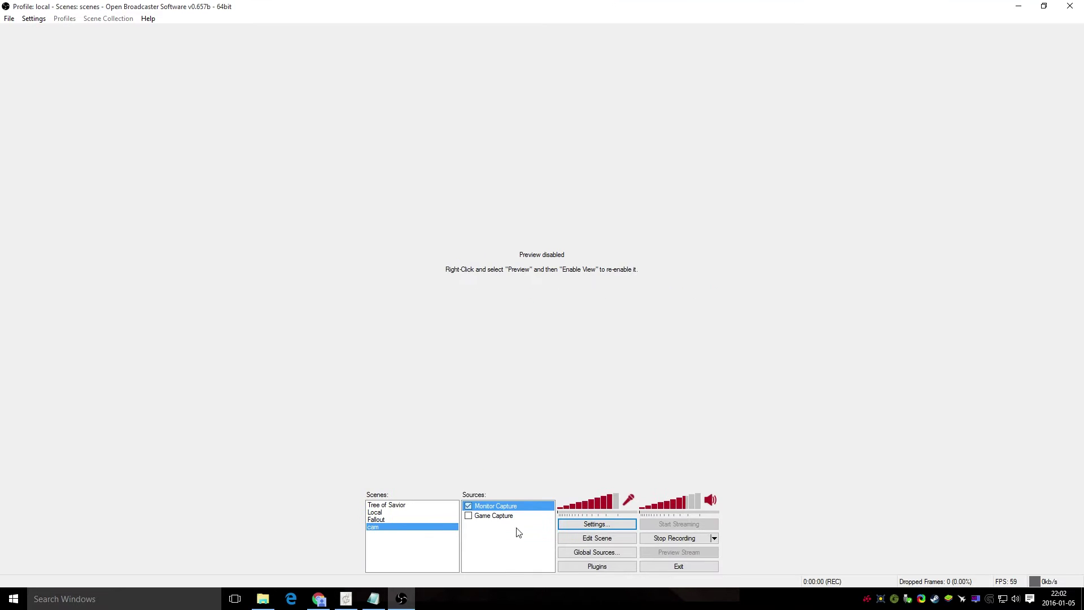
# Open the OBS settings and examine the video and audio encoding options, including the max bitrate and buffer size.
pyautogui.click(619, 524)
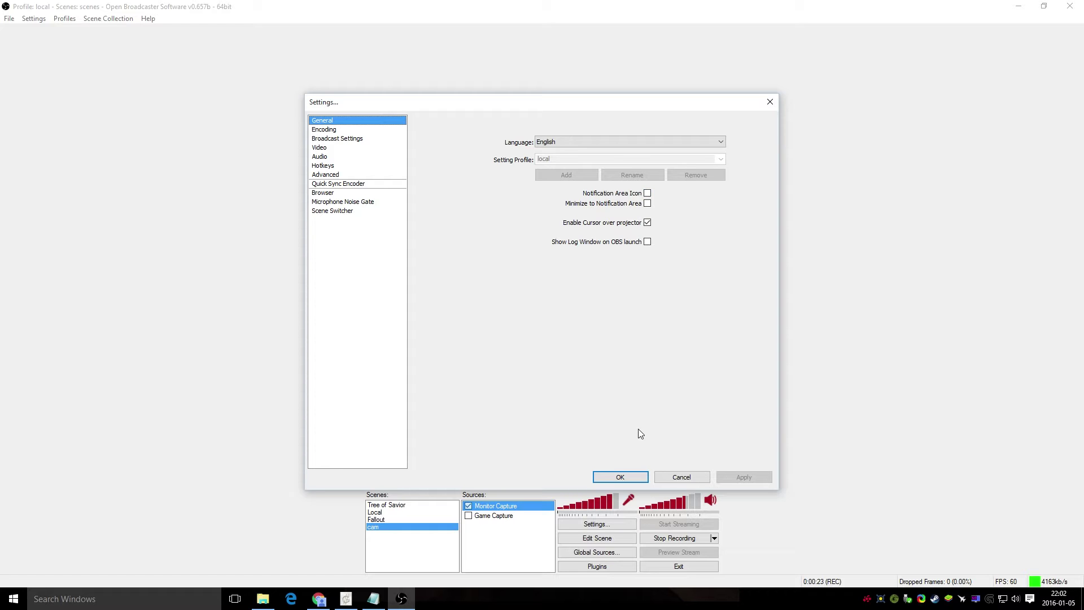
pyautogui.click(325, 131)
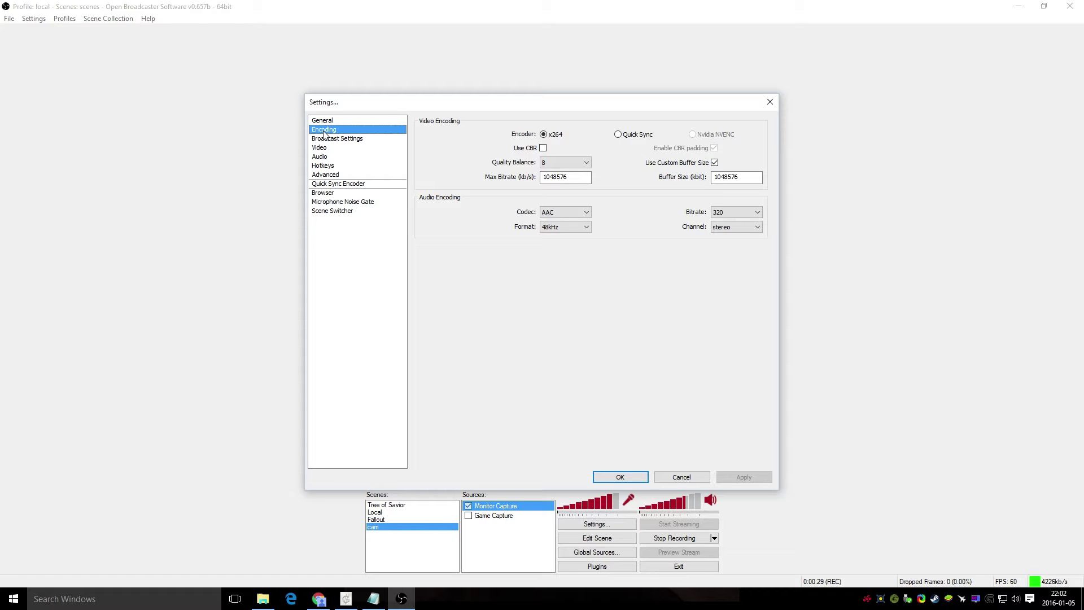
pyautogui.click(579, 182)
# Select File Output Only as the mode in the broadcast settings.
pyautogui.click(334, 140)
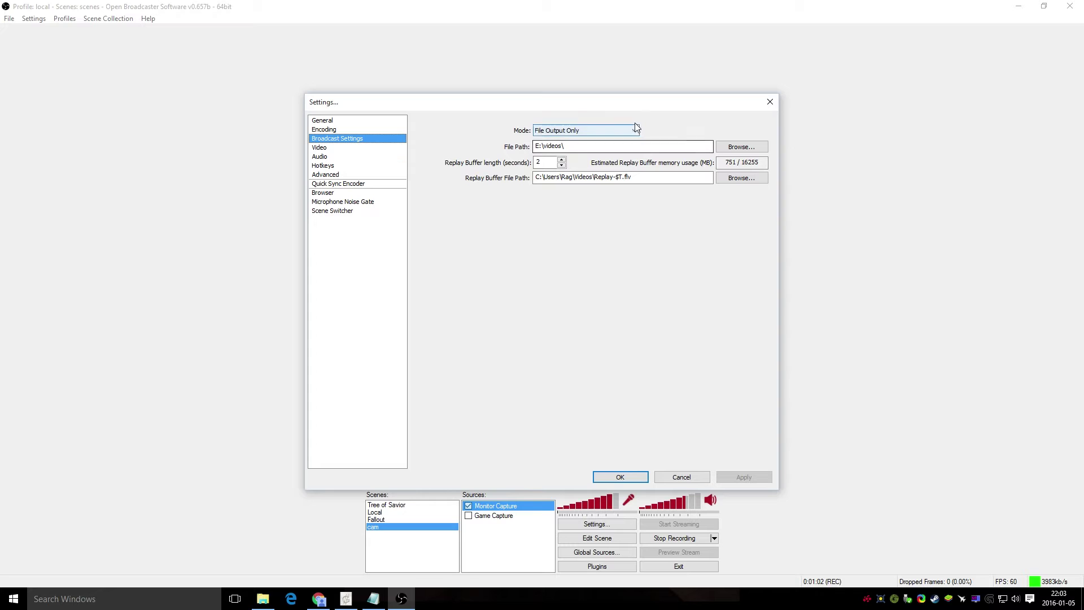
pyautogui.click(634, 131)
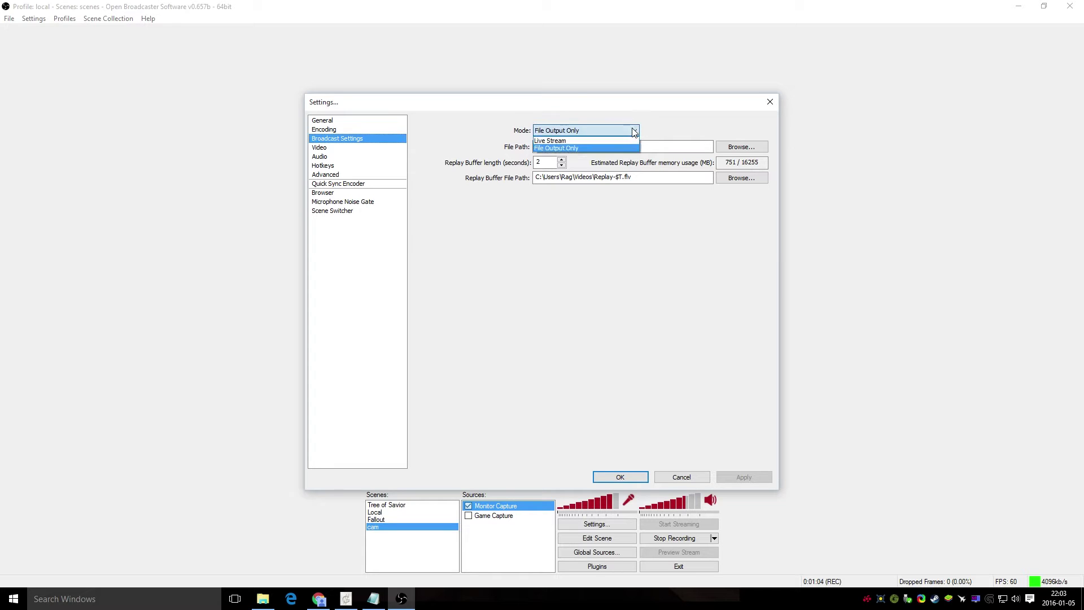
pyautogui.click(636, 148)
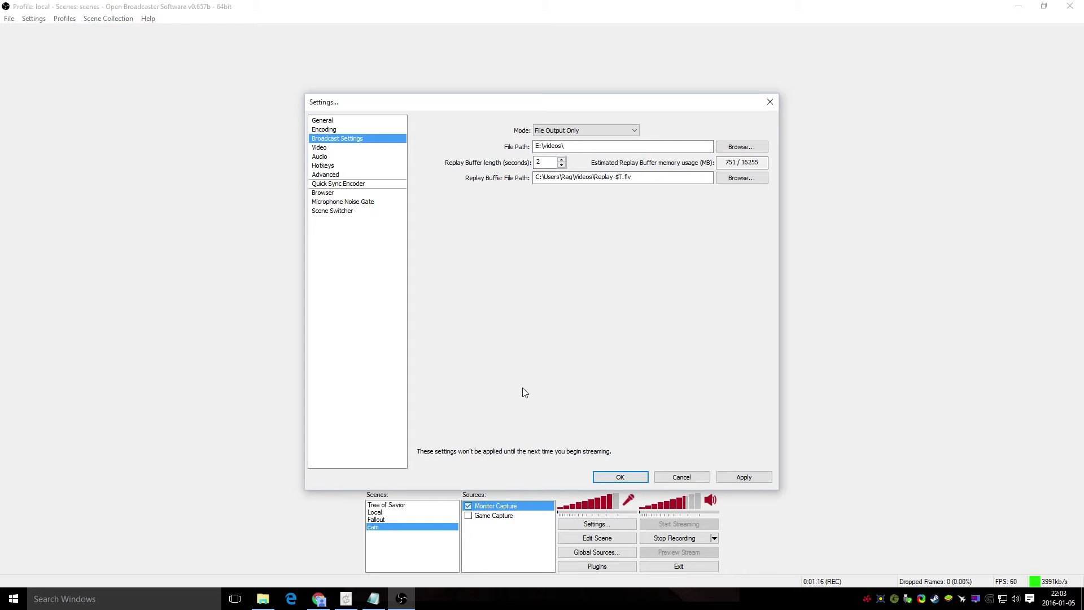
# Decline to save the pending changes and examine the video resolution and FPS settings, rechecking the broadcast file path.
pyautogui.click(319, 149)
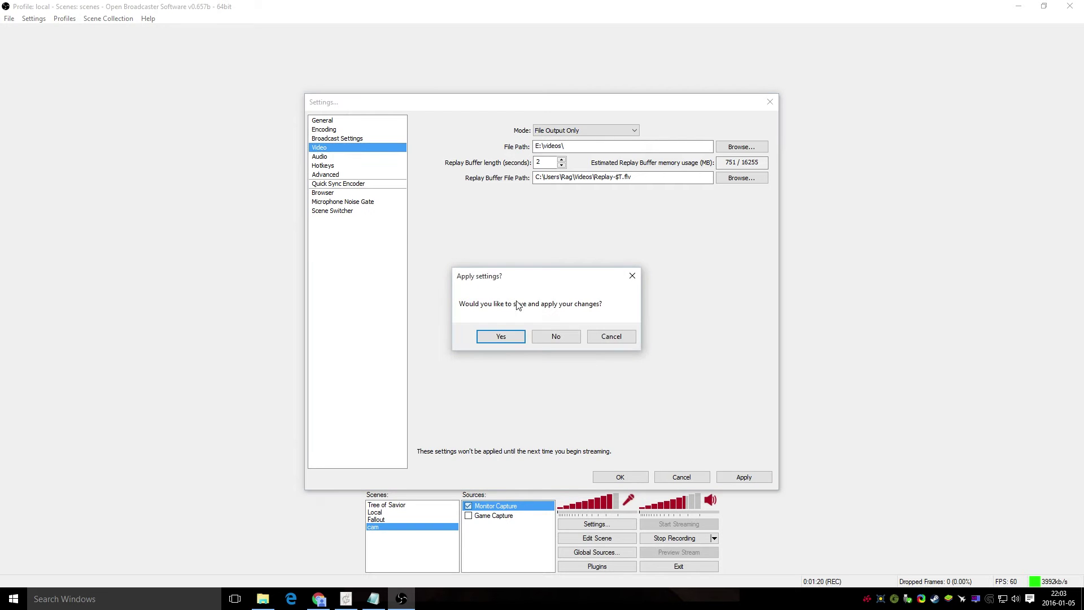
pyautogui.click(572, 336)
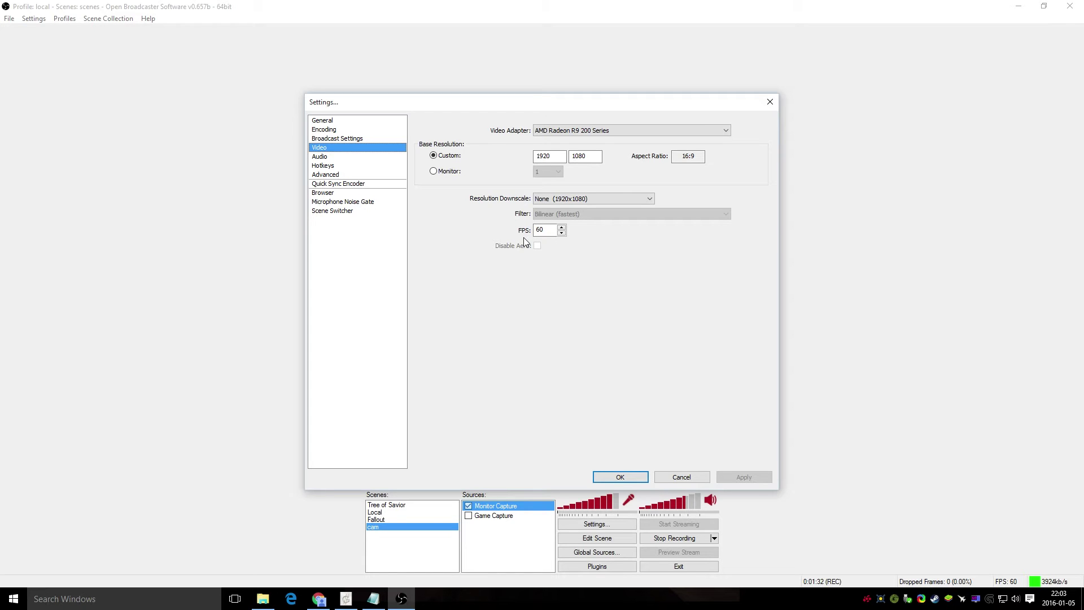
pyautogui.click(327, 138)
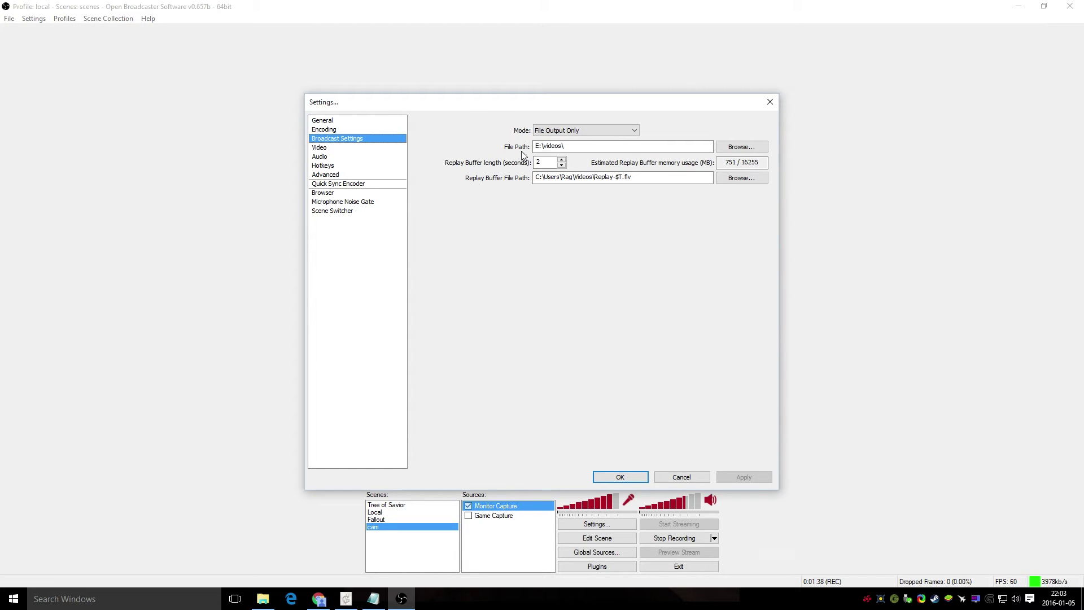
pyautogui.click(319, 156)
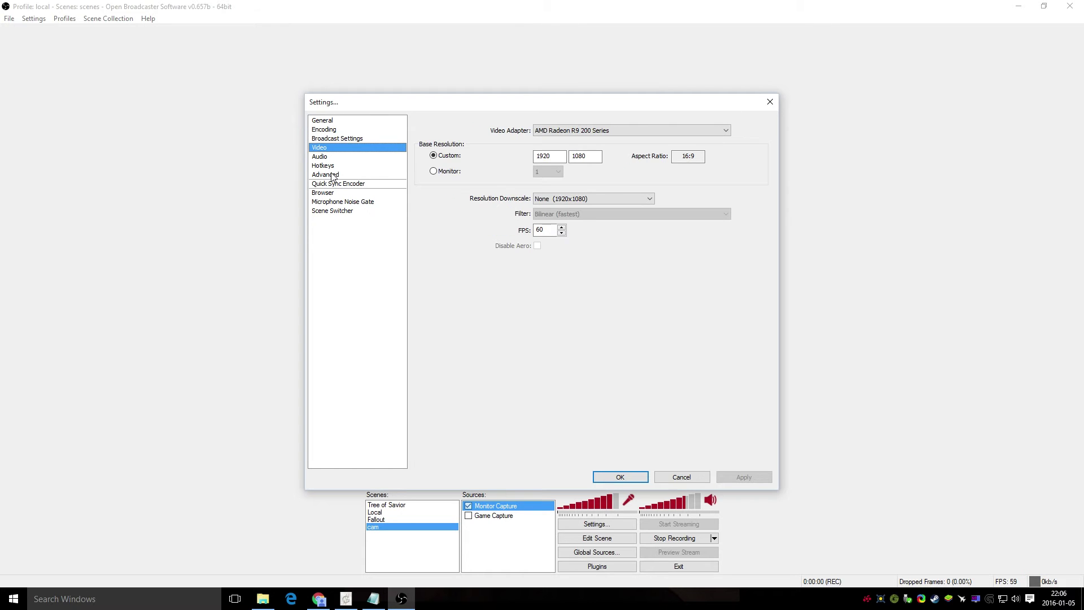
# In the advanced settings, keep custom x264 encoder settings enabled and set their value to qp=0.
pyautogui.click(332, 175)
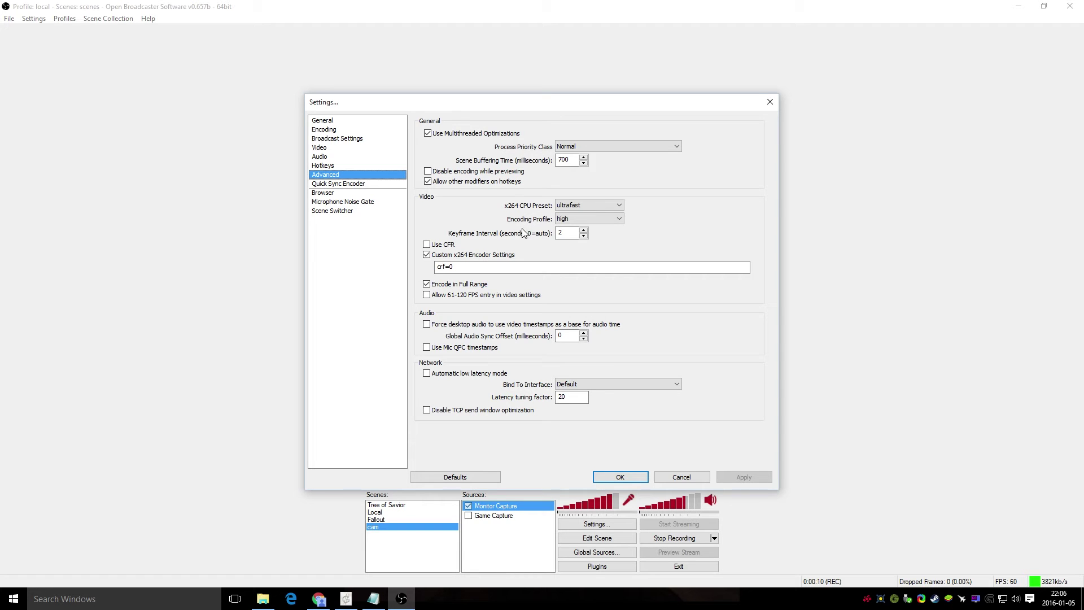
pyautogui.click(427, 255)
pyautogui.click(428, 255)
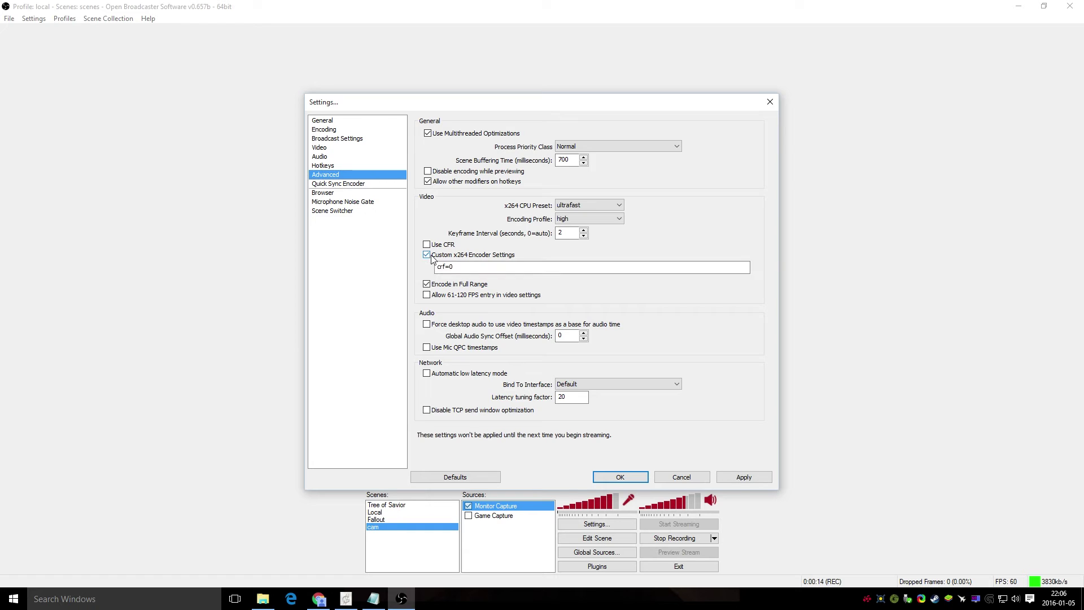
pyautogui.moveTo(446, 264); pyautogui.dragTo(419, 251)
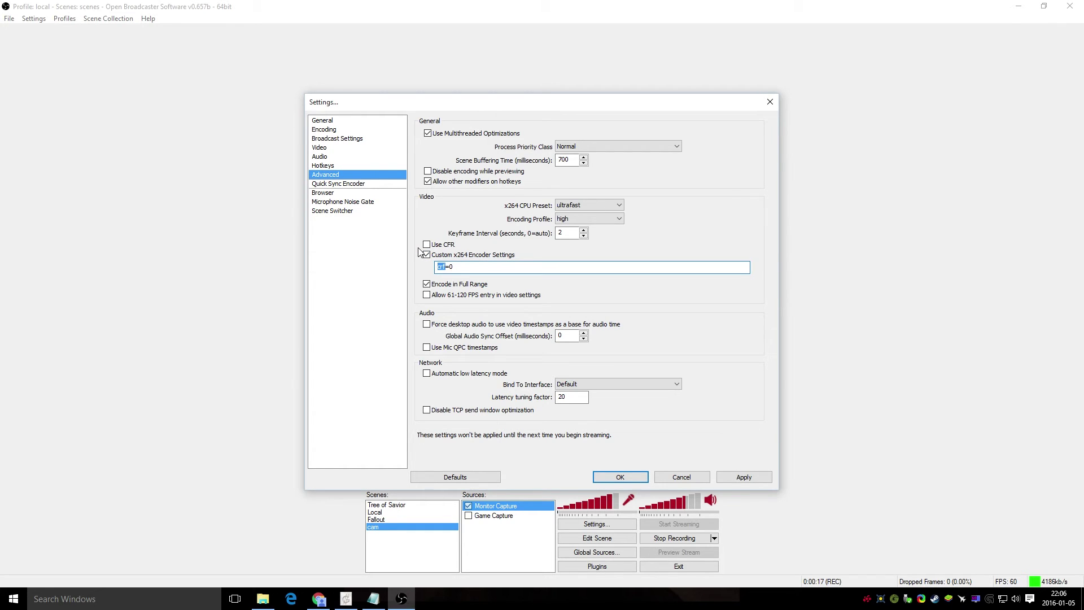
pyautogui.write('qp')
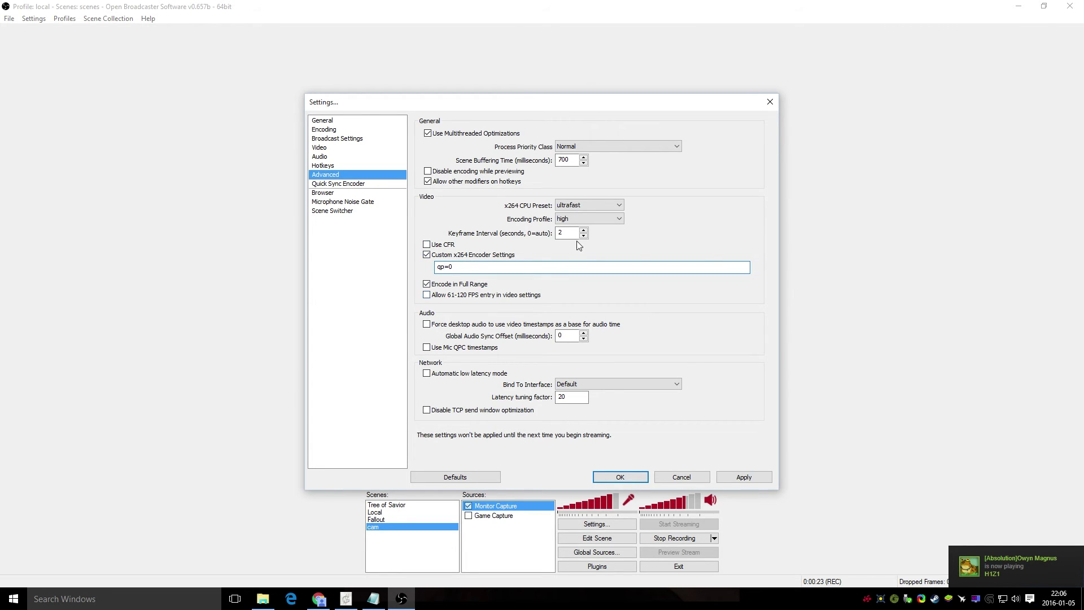
# Choose ultrafast as the x264 CPU preset, apply the advanced settings and close the settings dialog.
pyautogui.click(597, 206)
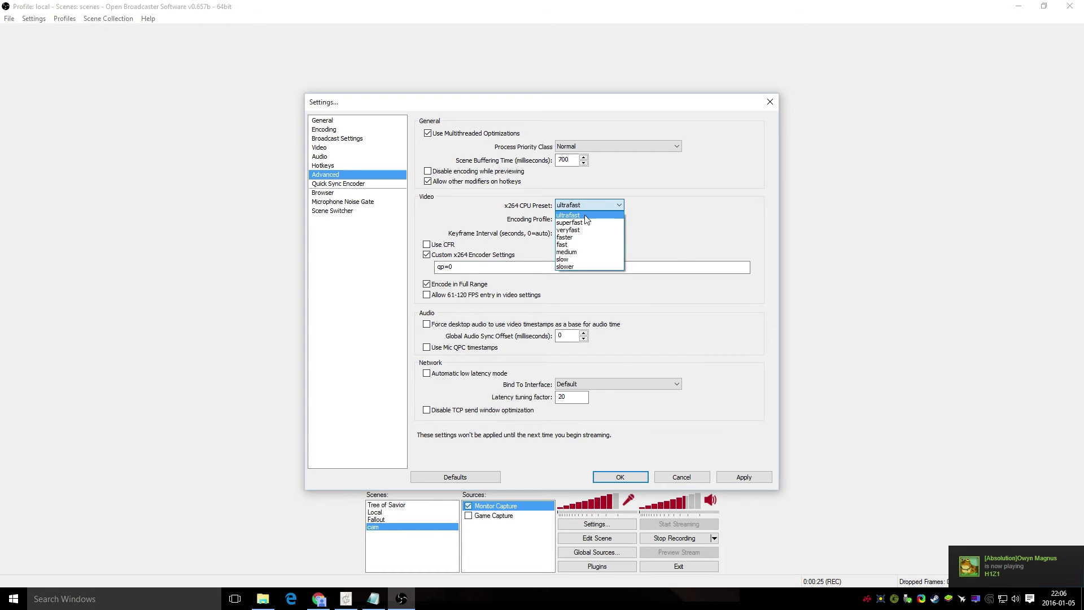
pyautogui.click(586, 218)
pyautogui.click(616, 370)
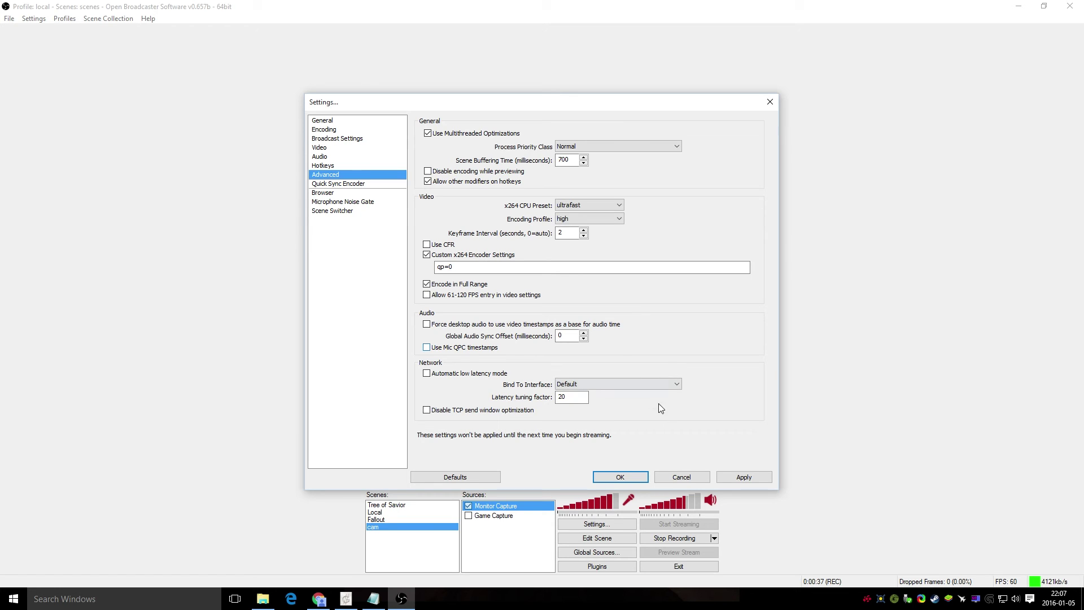
pyautogui.click(730, 479)
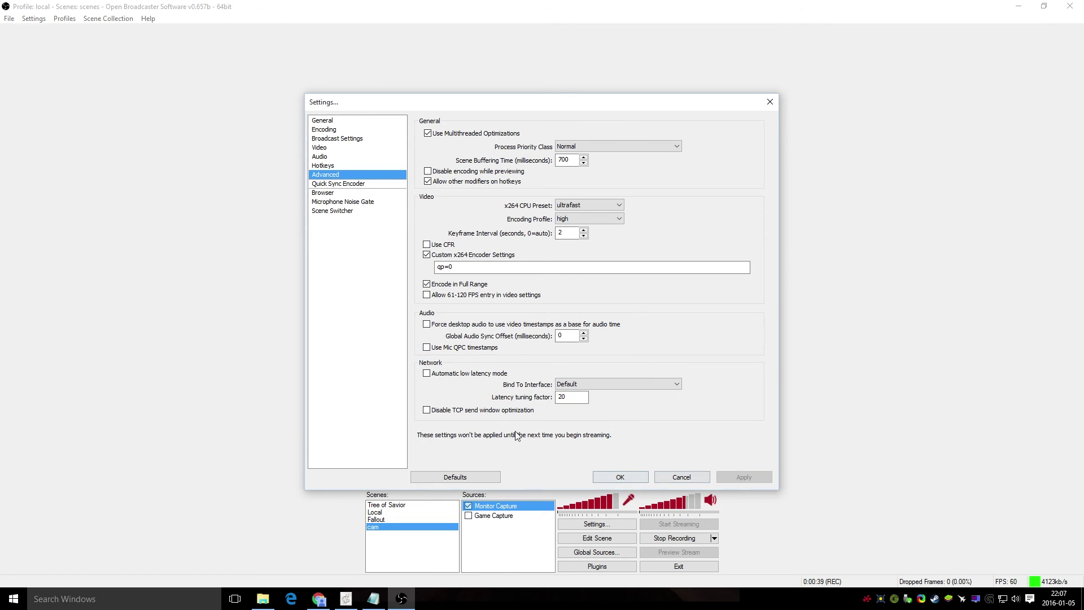
pyautogui.click(597, 479)
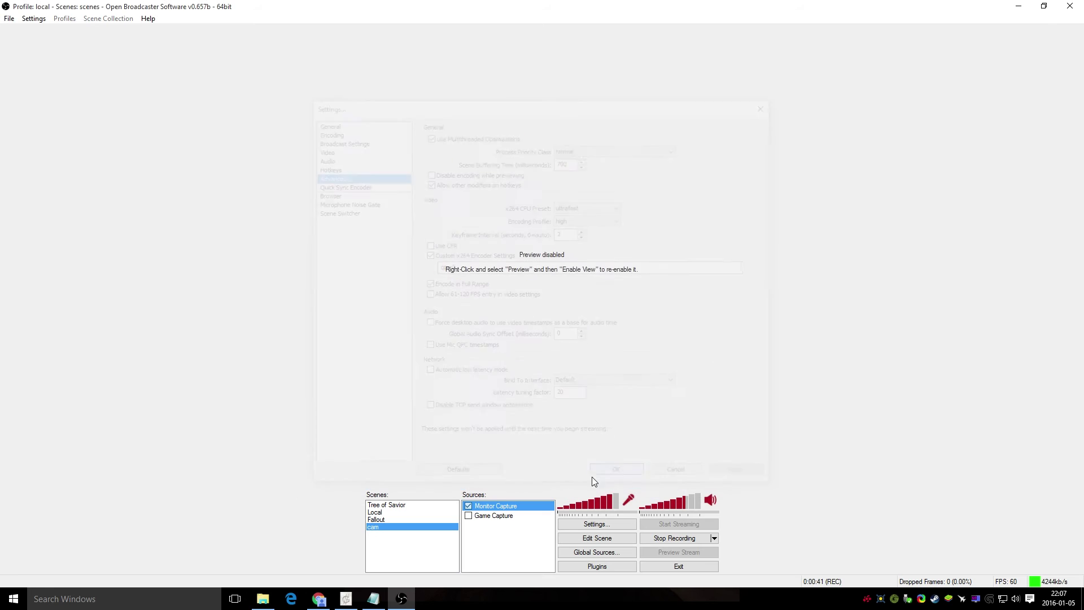
# Start adding a new scene to the scene list.
pyautogui.rightClick(414, 553)
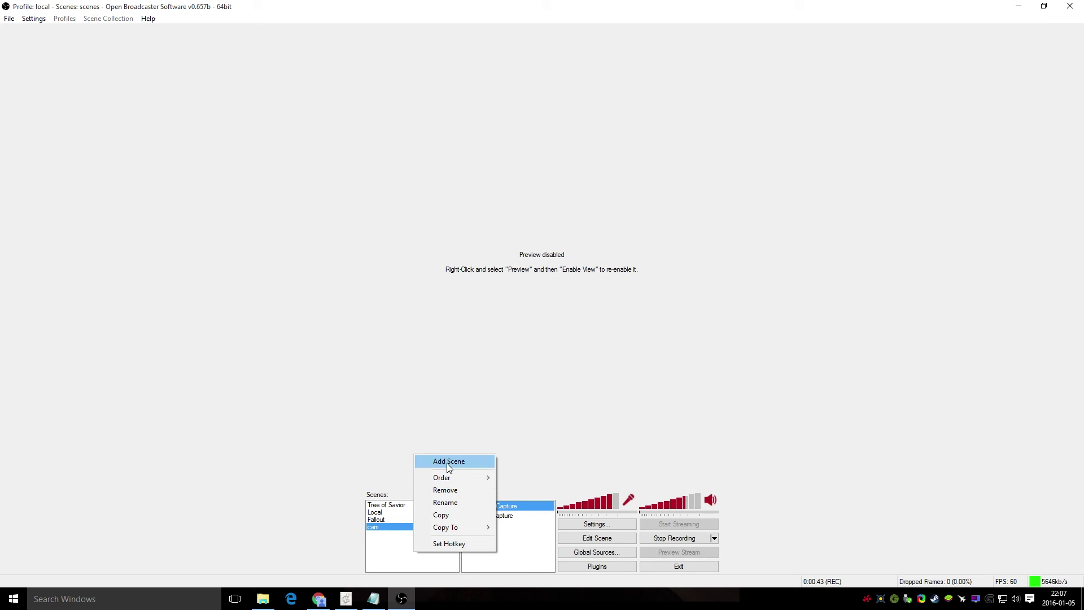